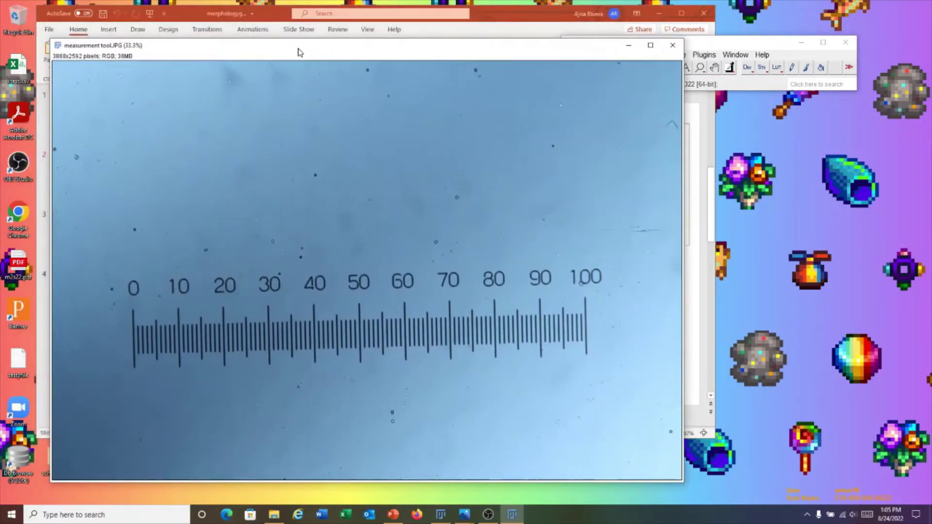
- Draw a segmented line along the ruler in the measurement tool image, from the 0 mark to the 50 mark
left_click(717, 49)
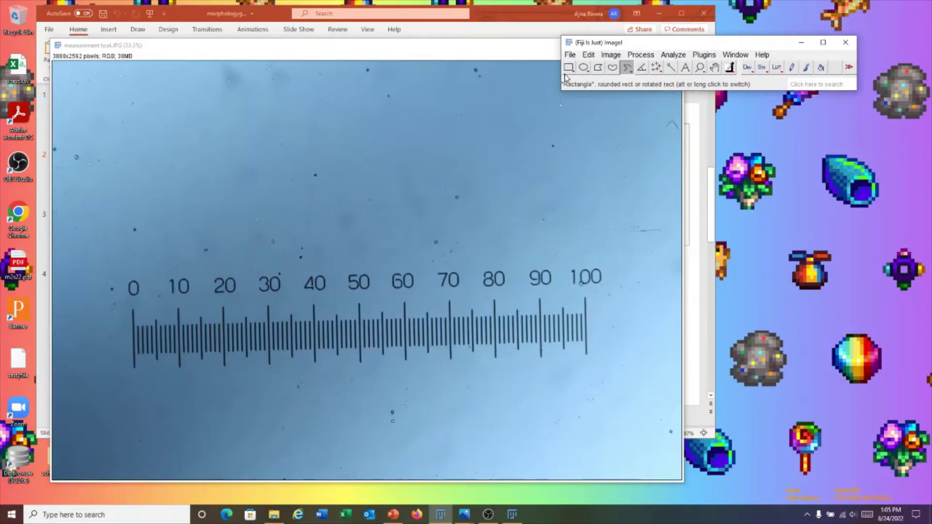
double_click(629, 71)
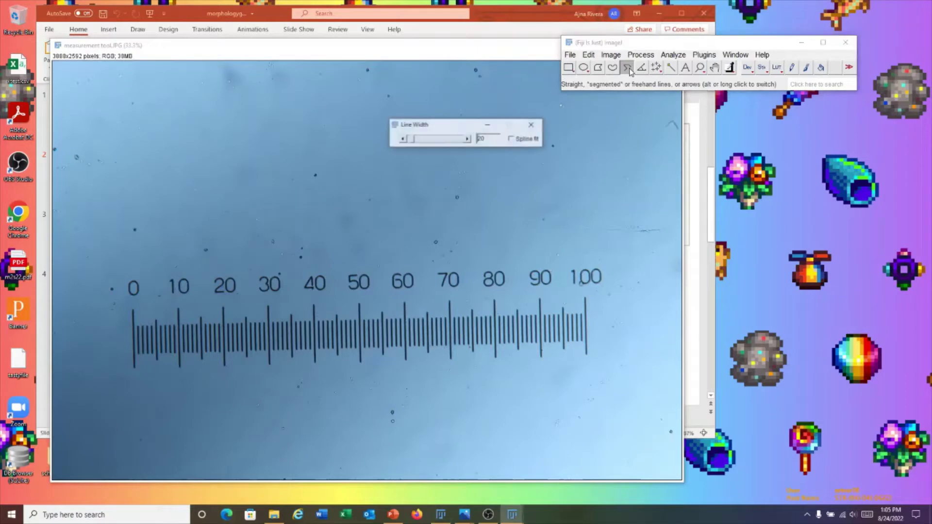
left_click(533, 127)
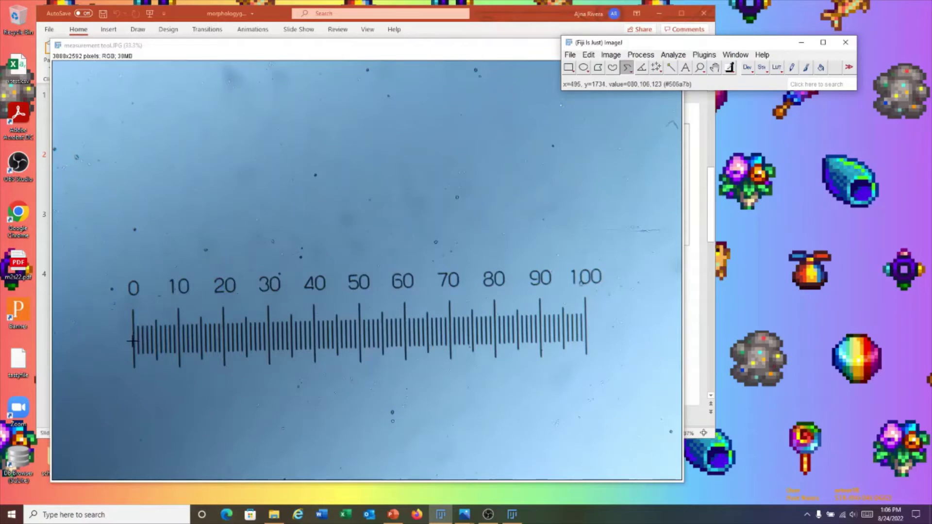
left_click_drag(133, 341, 360, 334)
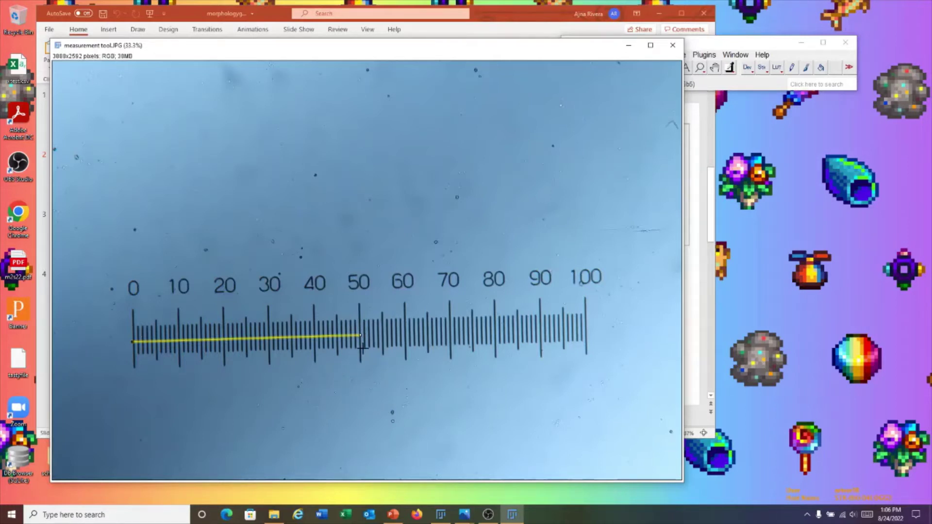
left_click(716, 39)
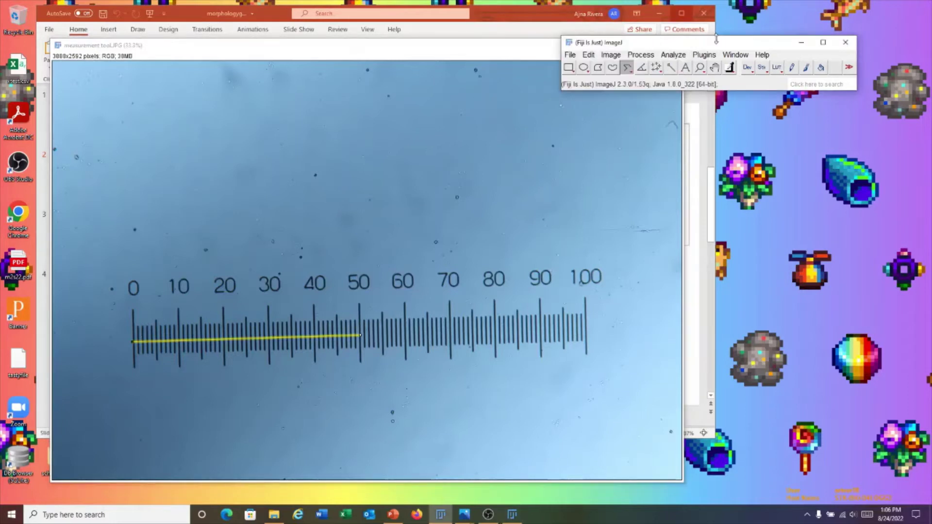
left_click(676, 57)
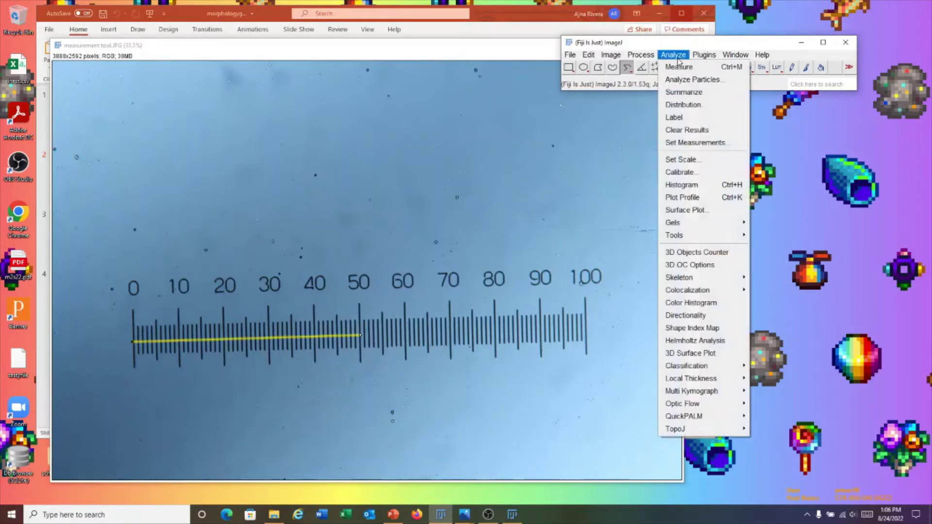
left_click(705, 166)
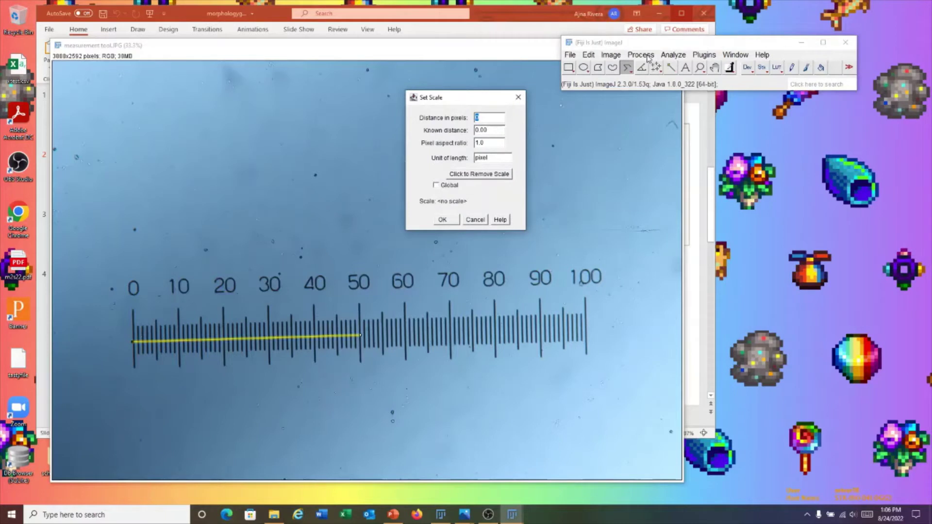
left_click(518, 97)
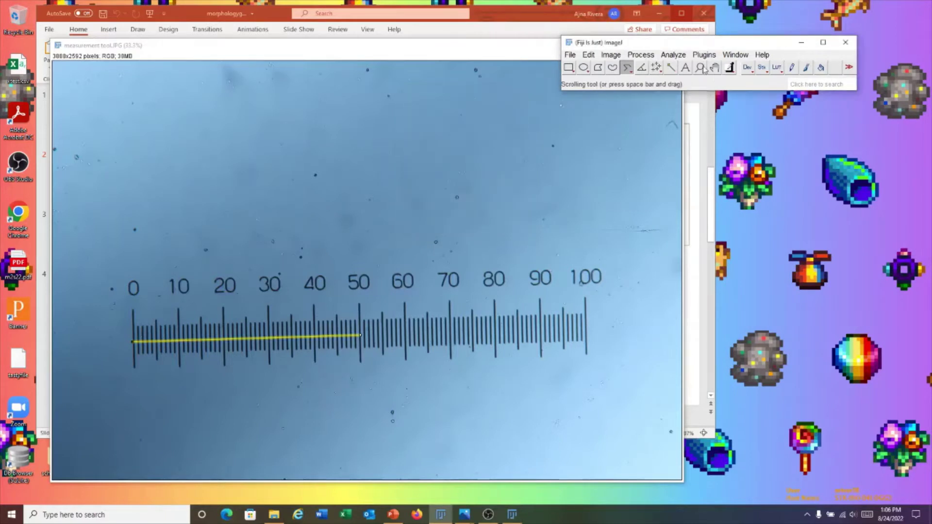
- Measure the pixel length of the line drawn on the ruler and select its row in the results
left_click(674, 54)
left_click(674, 63)
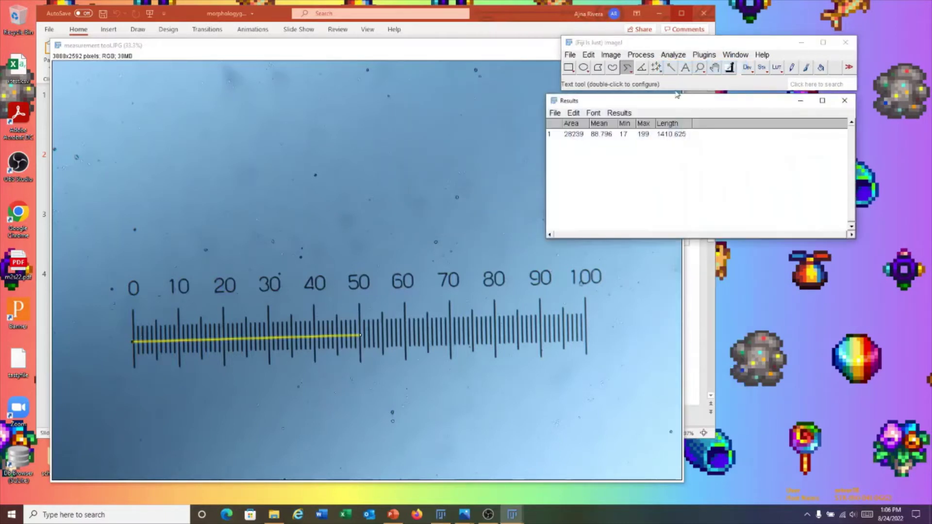
left_click(669, 137)
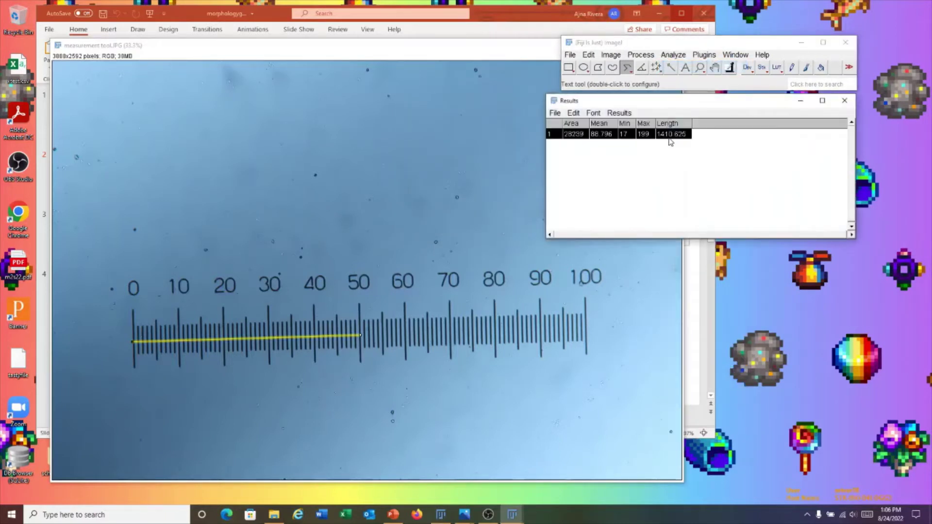
- Set the image scale to a distance of 1410.625 pixels for a known distance of 500 microns
left_click(673, 54)
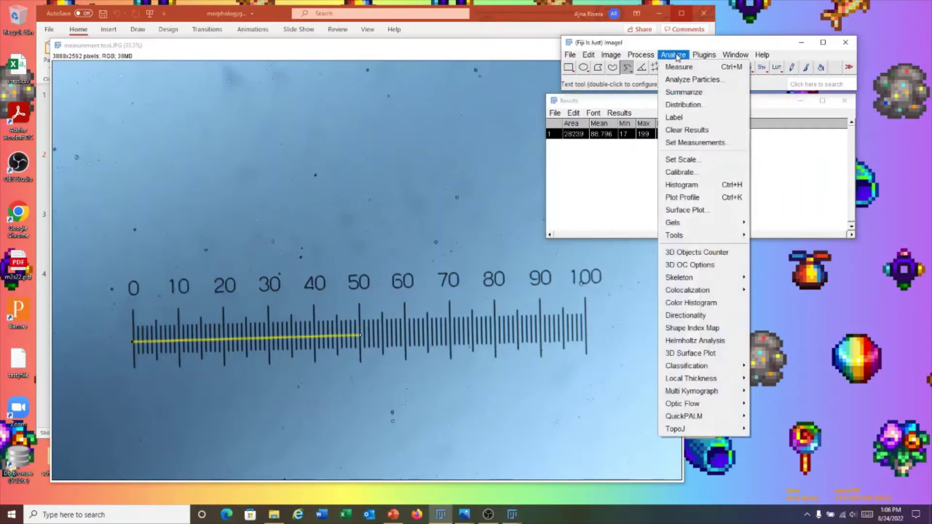
left_click(699, 162)
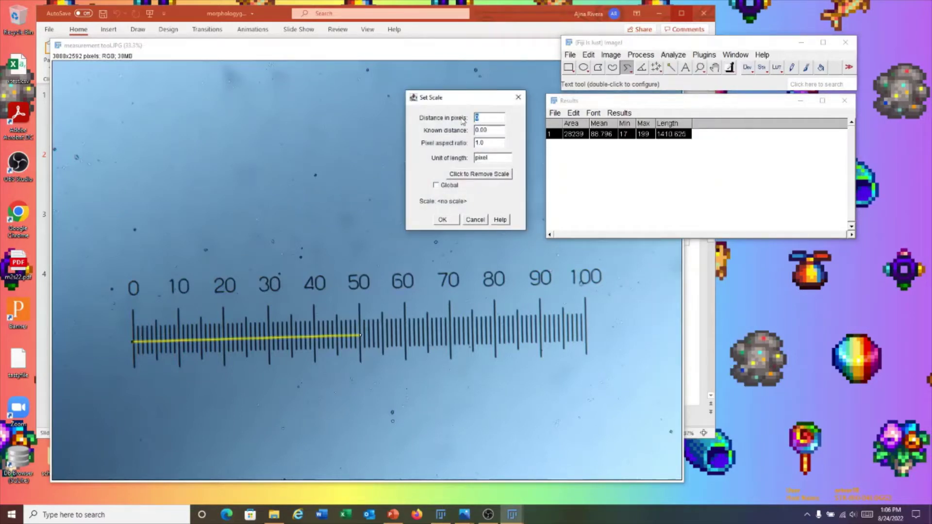
type("1410.625")
double_click(487, 131)
type("500")
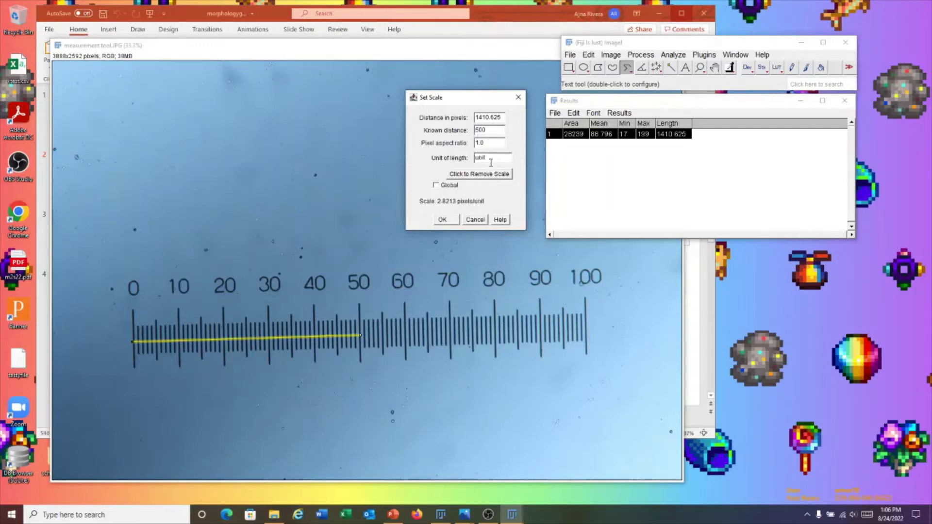
left_click_drag(487, 159, 475, 160)
type("microns")
left_click(442, 219)
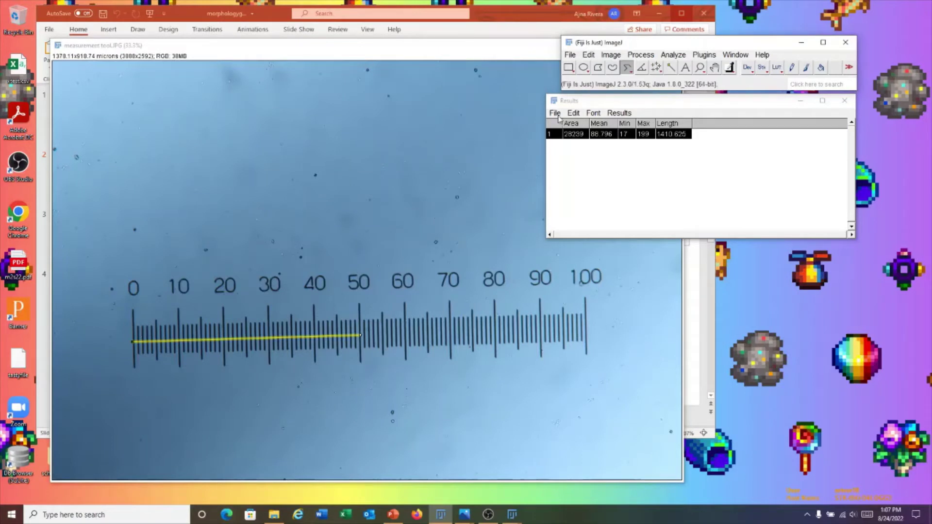
- Measure the ruler line again to check the calibrated scale
left_click(569, 105)
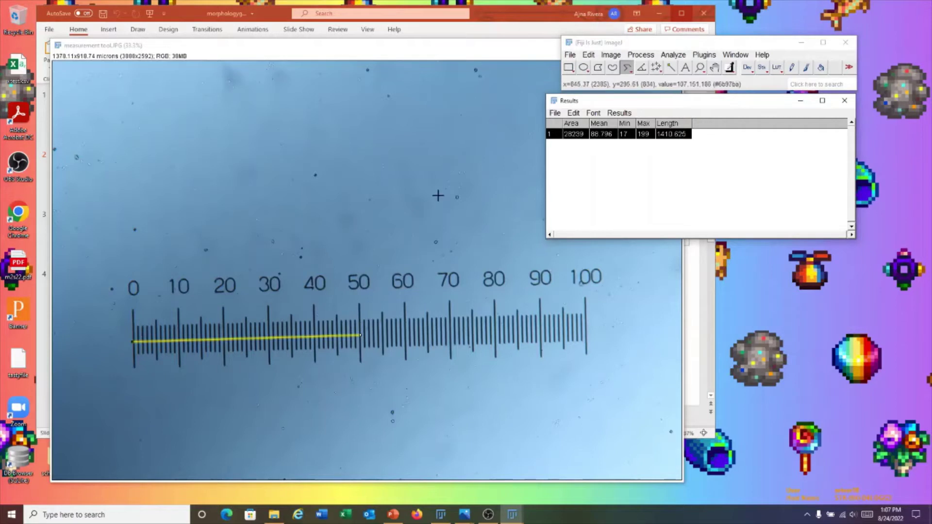
left_click(673, 54)
left_click(679, 70)
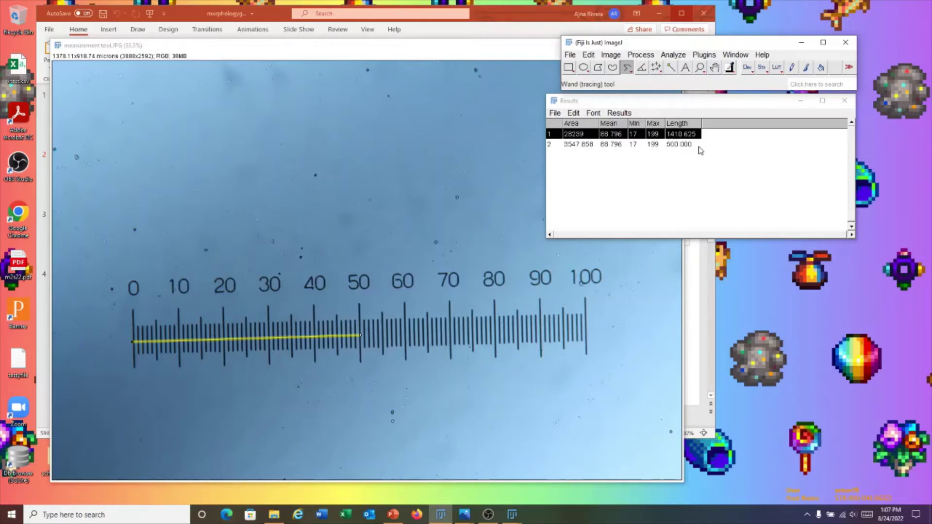
- Open the image 2ndantA.tif from the femaleCrysPier9-21-21A folder and move its window beside the results table
left_click(570, 54)
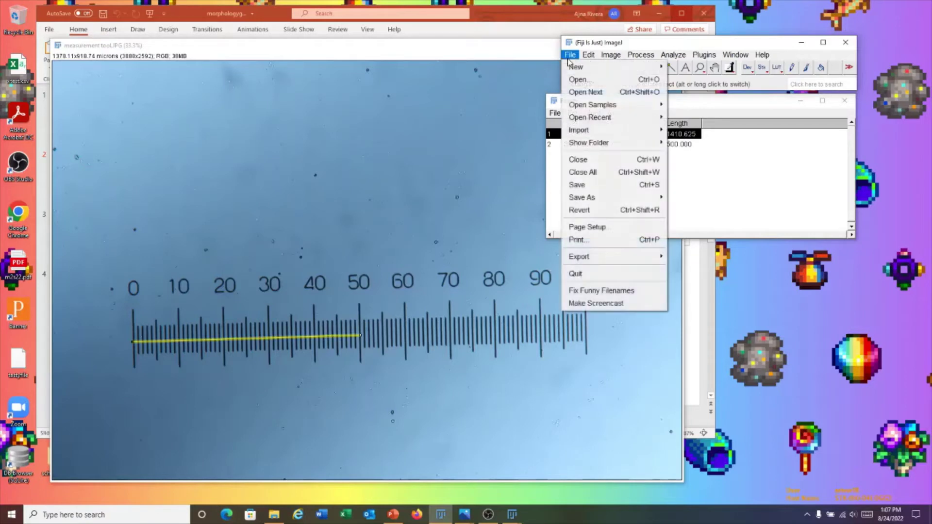
left_click(574, 45)
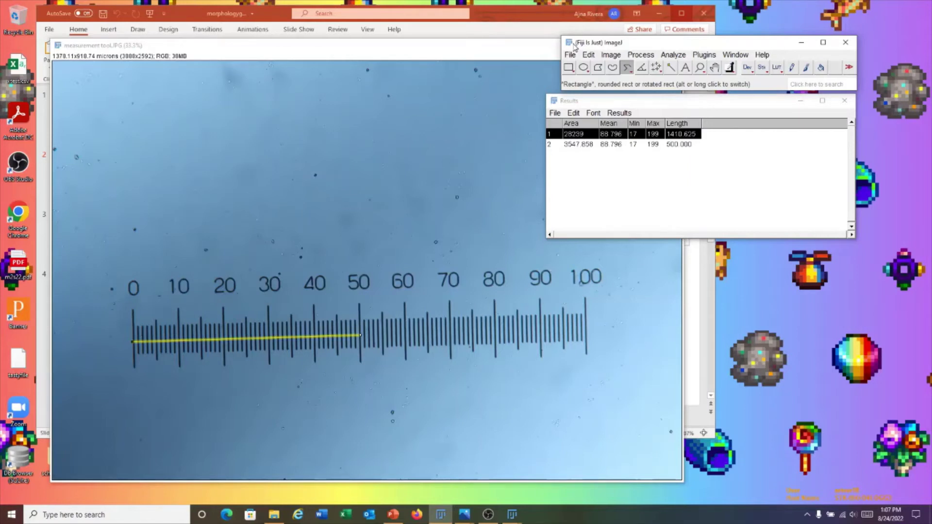
left_click(571, 55)
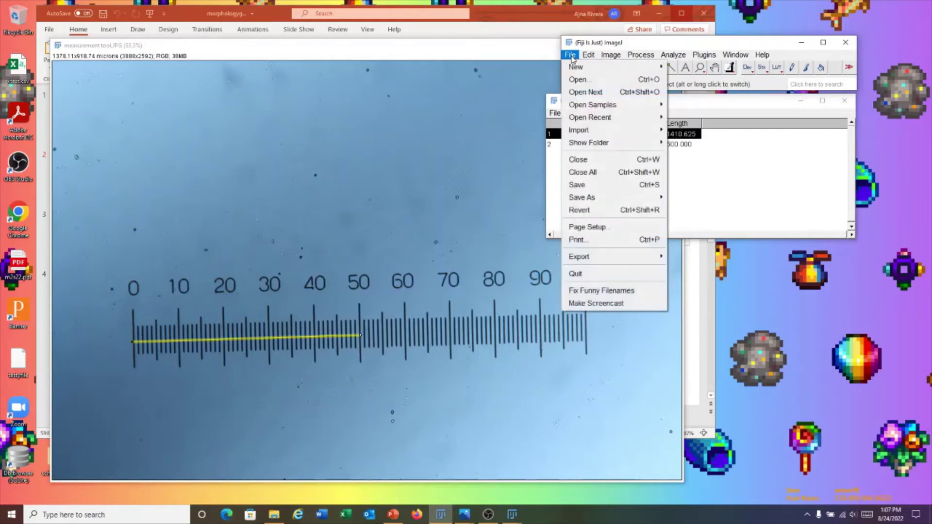
left_click(580, 79)
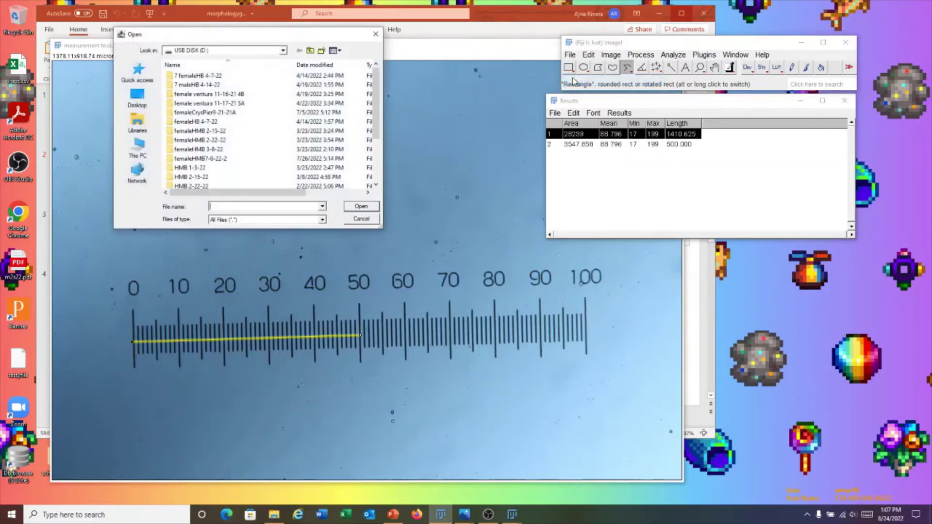
left_click_drag(310, 41, 341, 43)
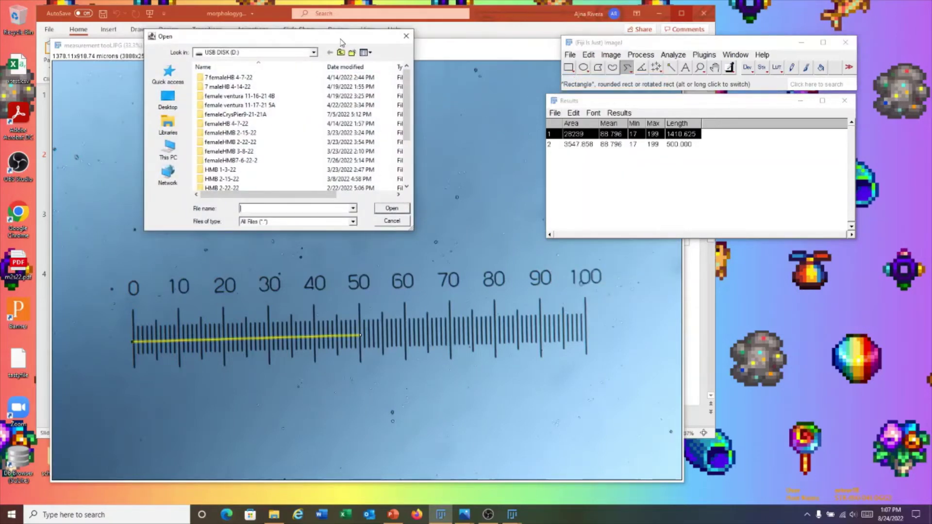
double_click(280, 114)
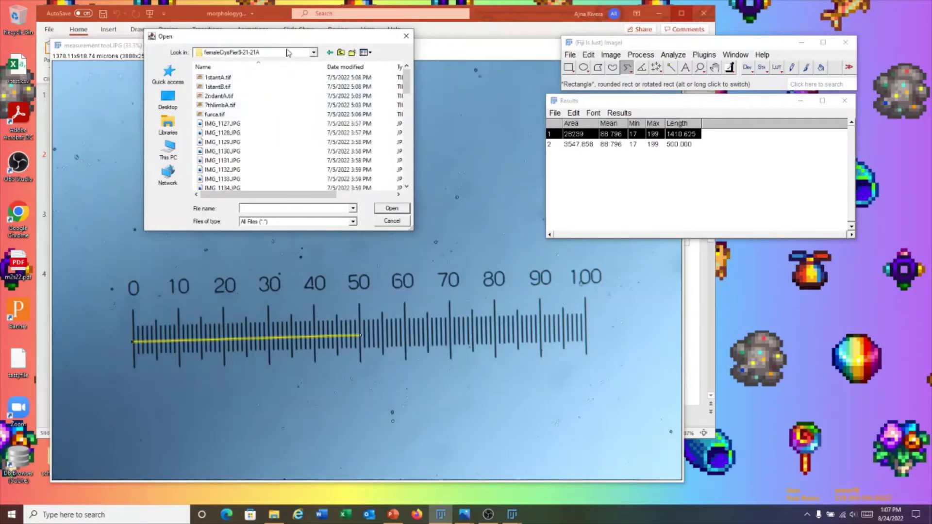
left_click_drag(289, 38, 307, 26)
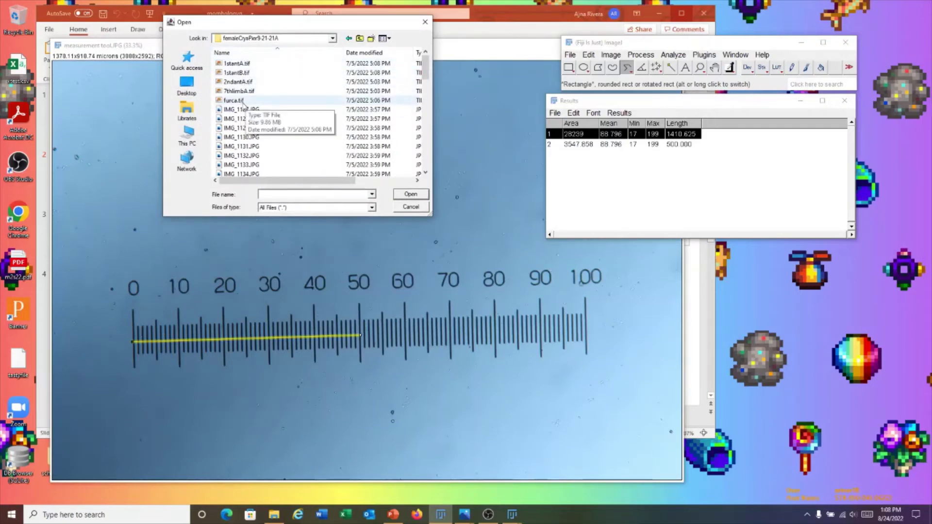
double_click(251, 83)
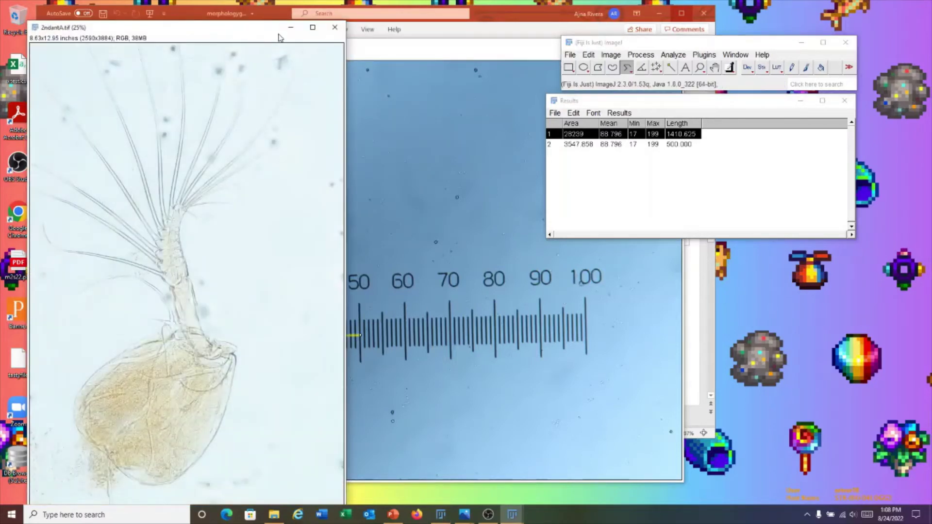
left_click_drag(226, 29, 371, 24)
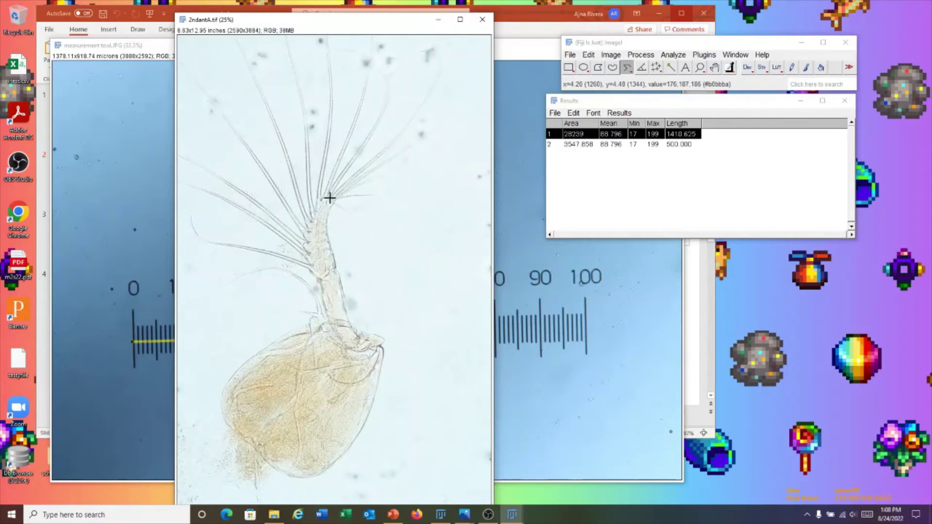
- Trace a segmented line down the narrow bristled branch of the antenna, from its tip to its base, and measure it
left_click_drag(329, 197, 317, 223)
left_click(318, 224)
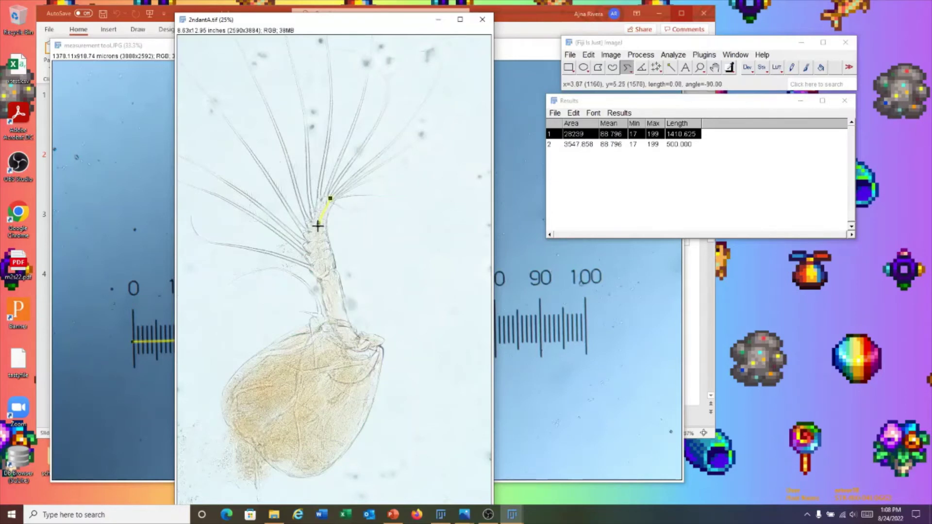
left_click(321, 258)
left_click(357, 348)
double_click(368, 342)
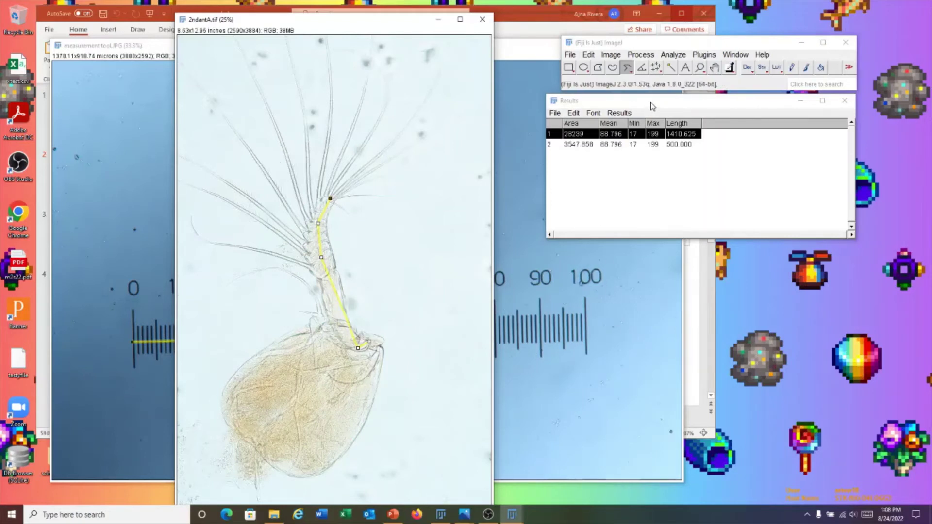
left_click(673, 55)
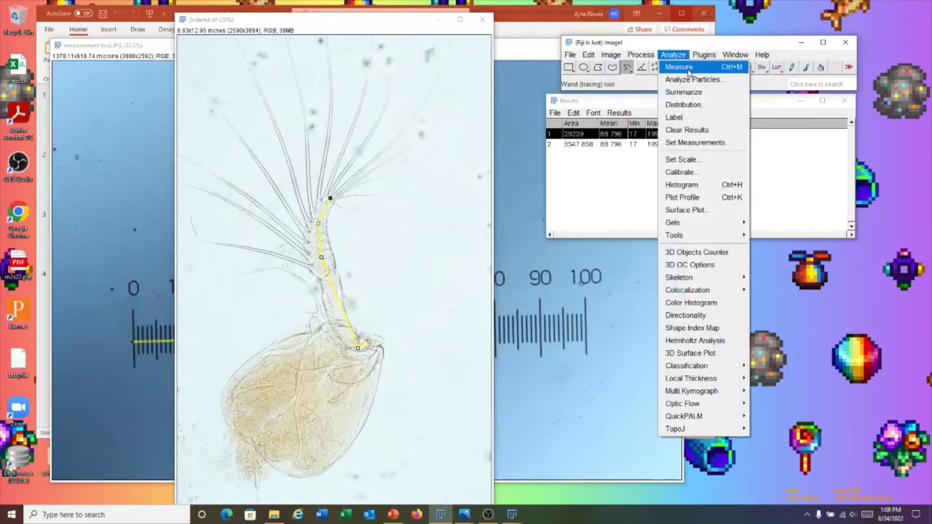
left_click(682, 63)
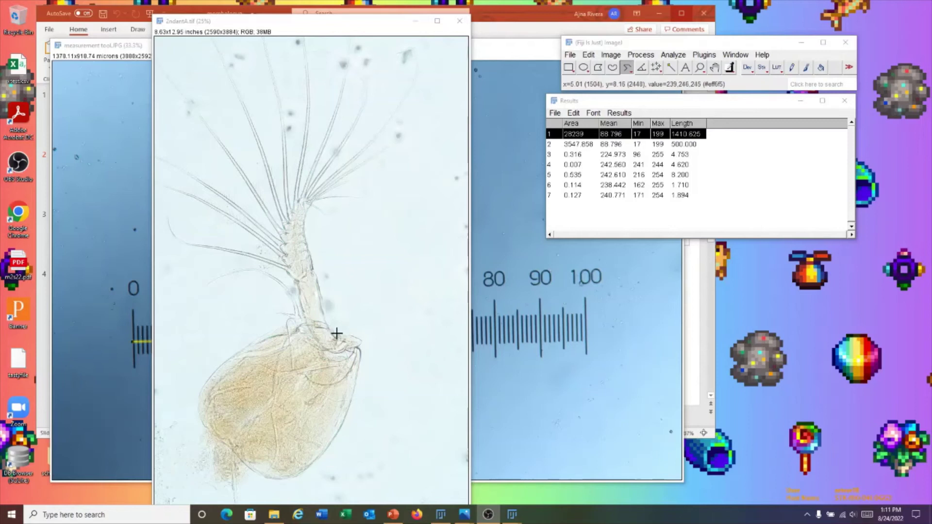
- Trace a segmented line around the outline of the antenna's wide oval part, returning close to the starting point
left_click_drag(344, 334, 364, 349)
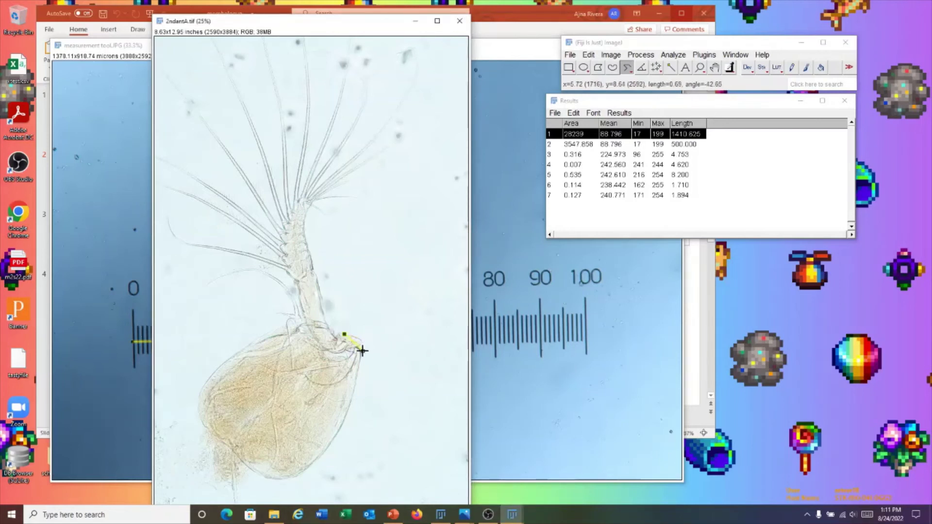
left_click(362, 350)
left_click(340, 429)
left_click(320, 462)
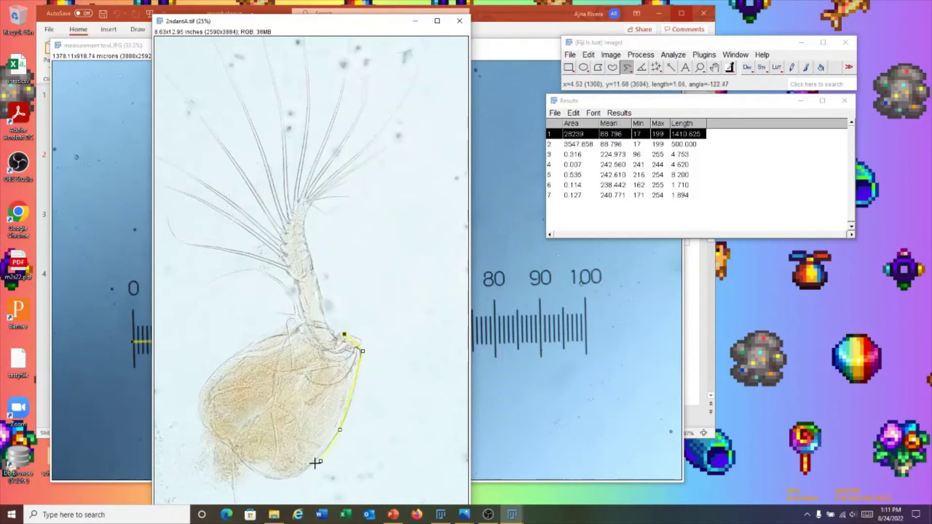
left_click(293, 479)
left_click(263, 478)
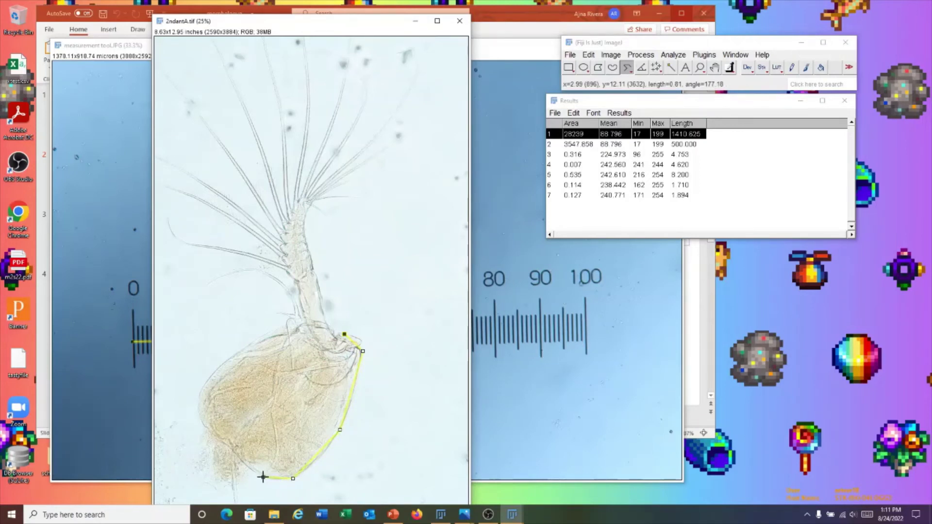
left_click(235, 457)
left_click(197, 417)
left_click(200, 389)
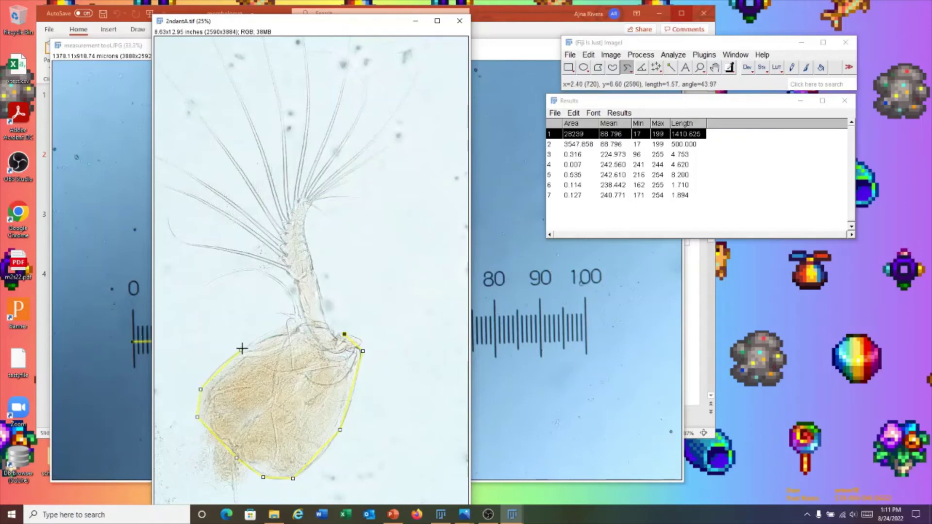
left_click(286, 322)
left_click(311, 319)
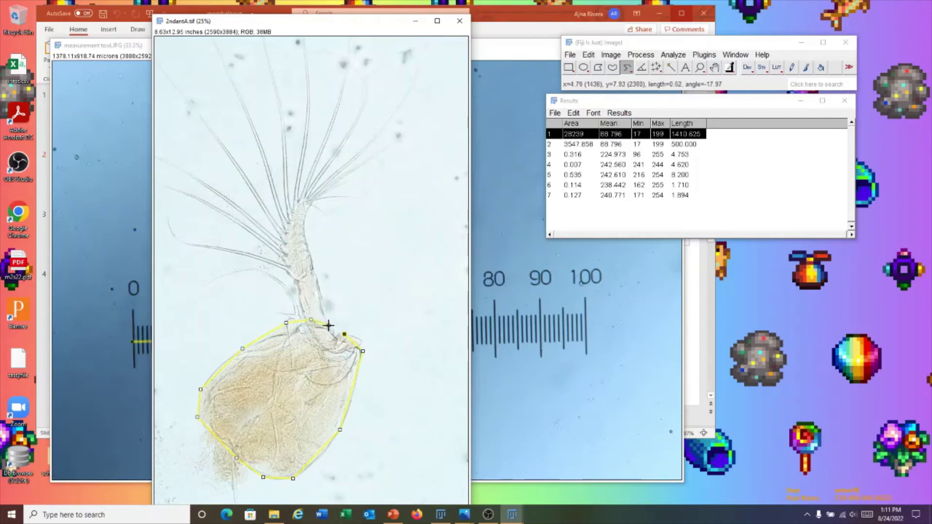
left_click(333, 330)
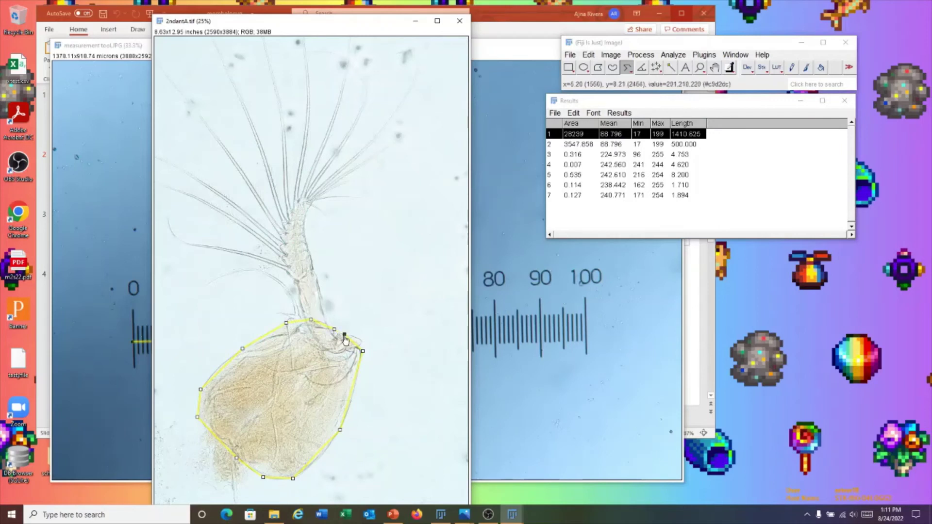
- Fit a spline to the traced outline and adjust its points to follow the edge of the antenna's oval part
right_click(320, 328)
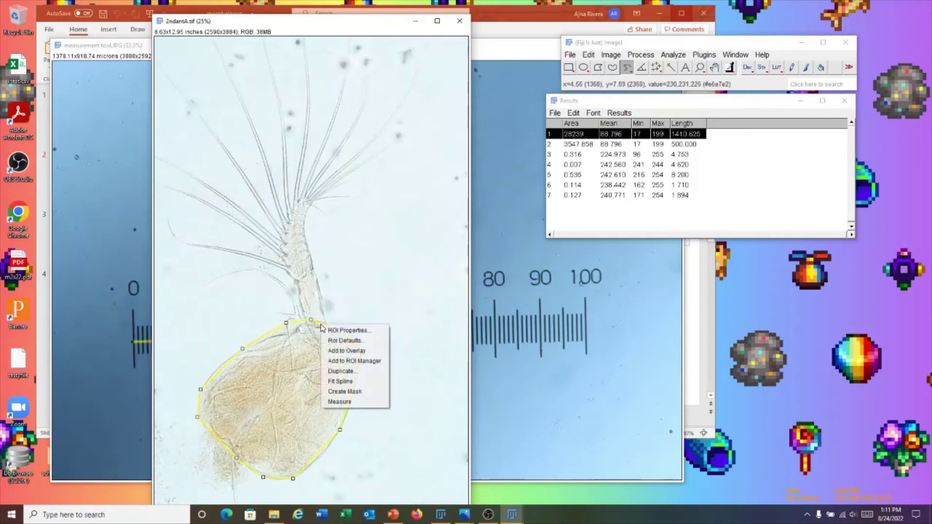
left_click(347, 381)
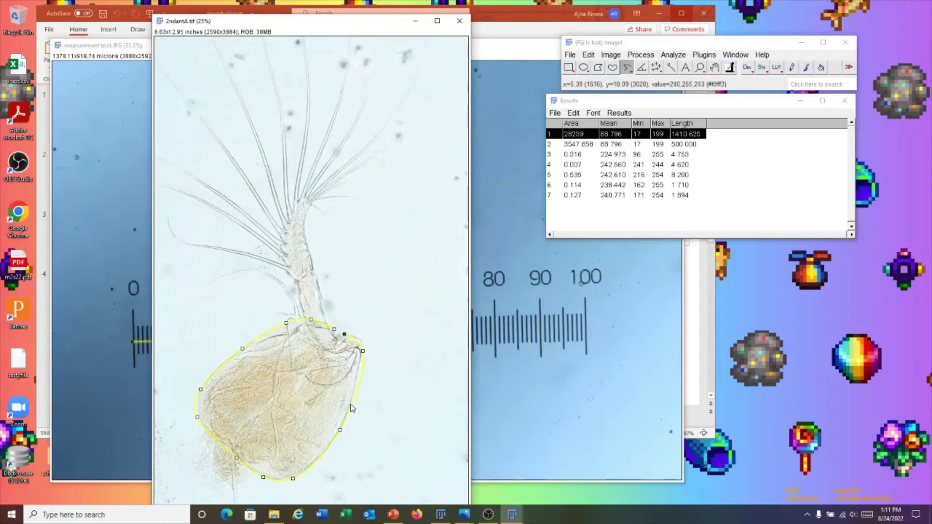
left_click_drag(197, 417, 200, 416)
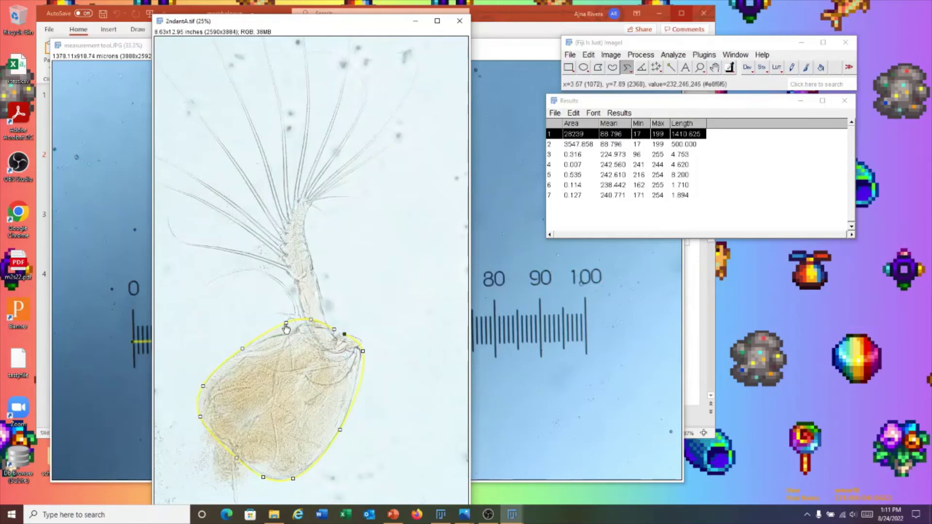
left_click_drag(286, 325, 281, 329)
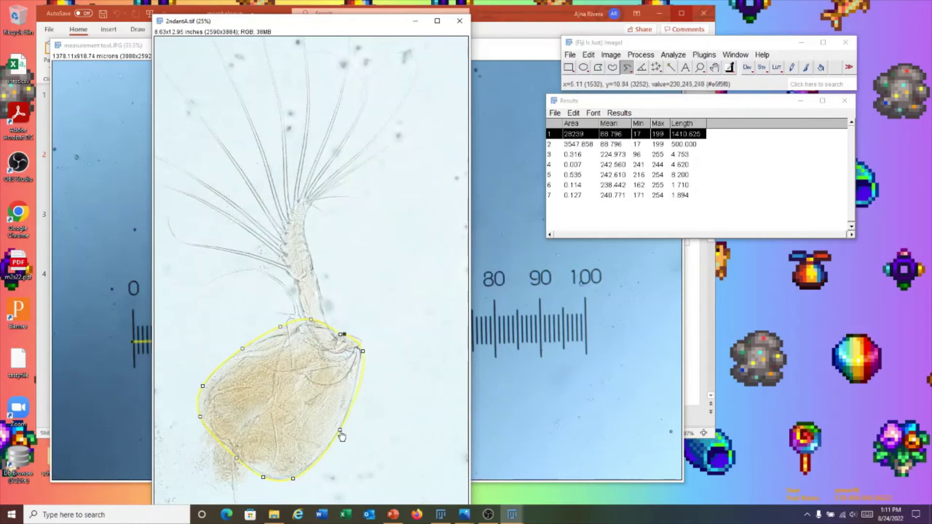
mouse_move(339, 429)
left_mouse_down()
mouse_move(351, 406)
mouse_move(341, 427)
left_mouse_up()
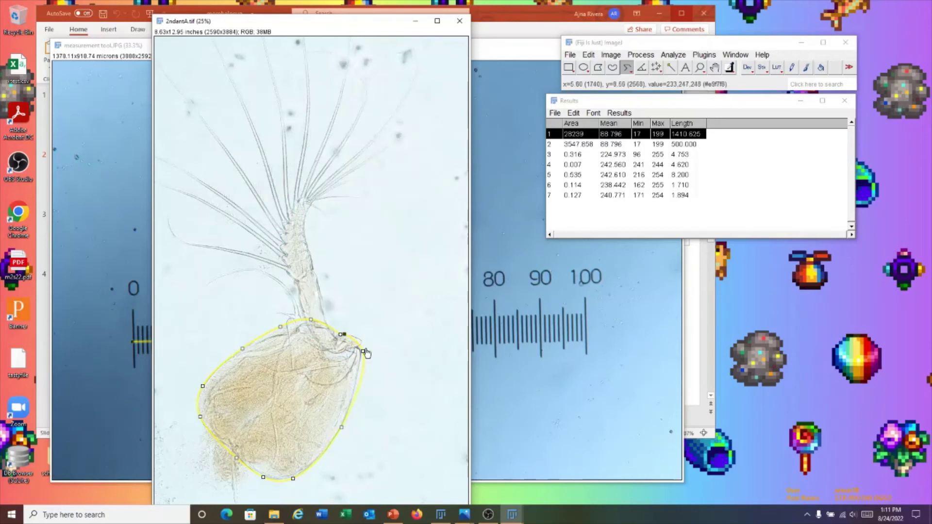
mouse_move(363, 351)
left_mouse_down()
mouse_move(357, 374)
mouse_move(359, 351)
left_mouse_up()
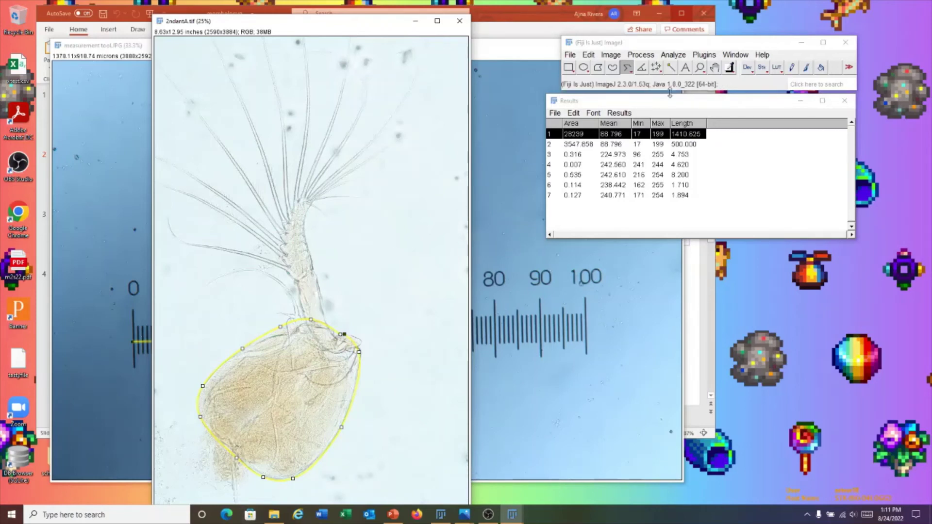
- Measure the spline-fitted outline of the oval part and clear the selection from the image
left_click(674, 54)
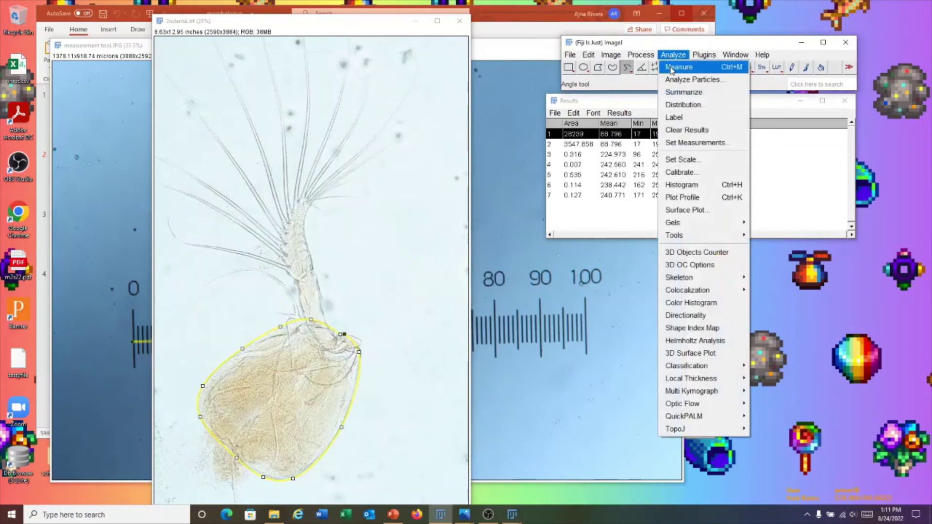
left_click(673, 66)
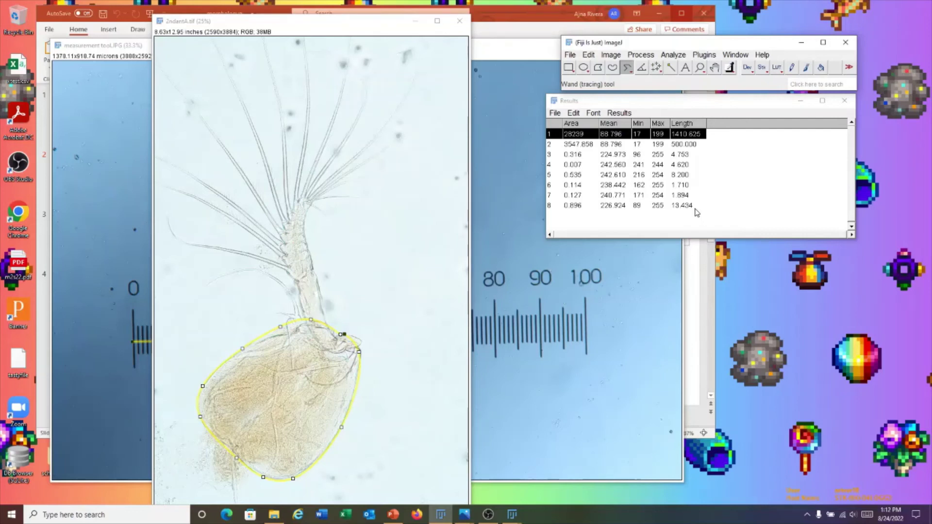
right_click(327, 331)
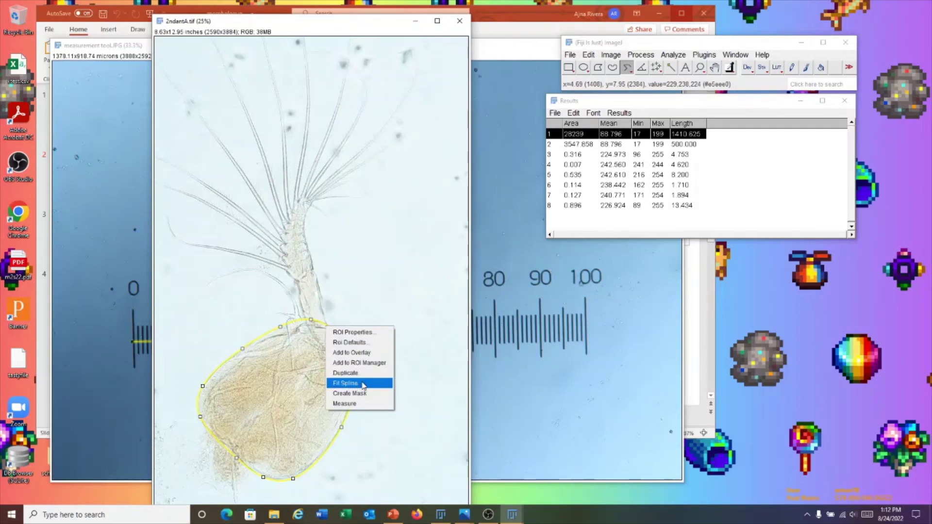
left_click(333, 403)
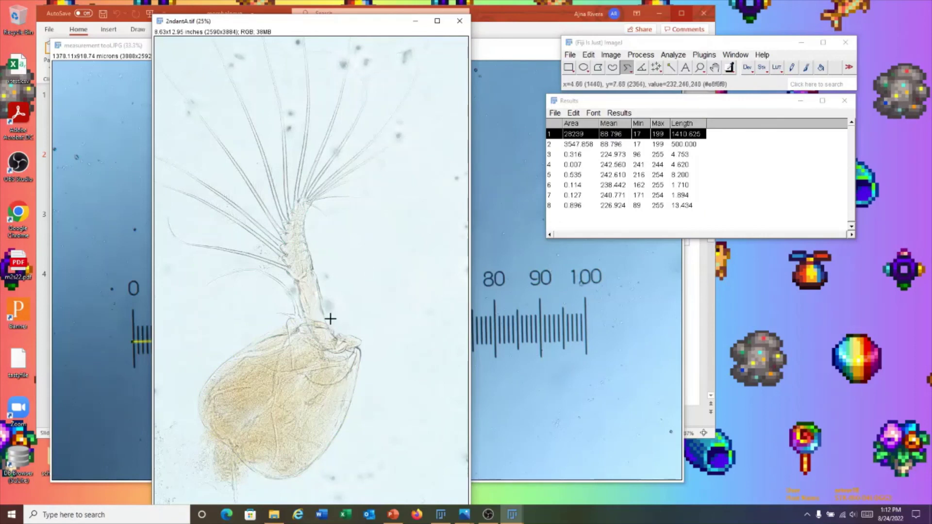
left_click(357, 285)
left_click(345, 232)
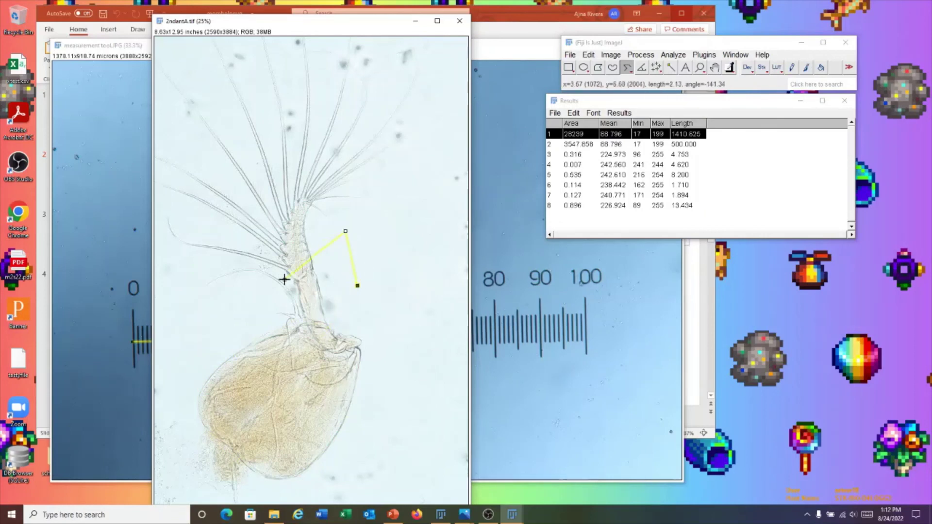
double_click(319, 271)
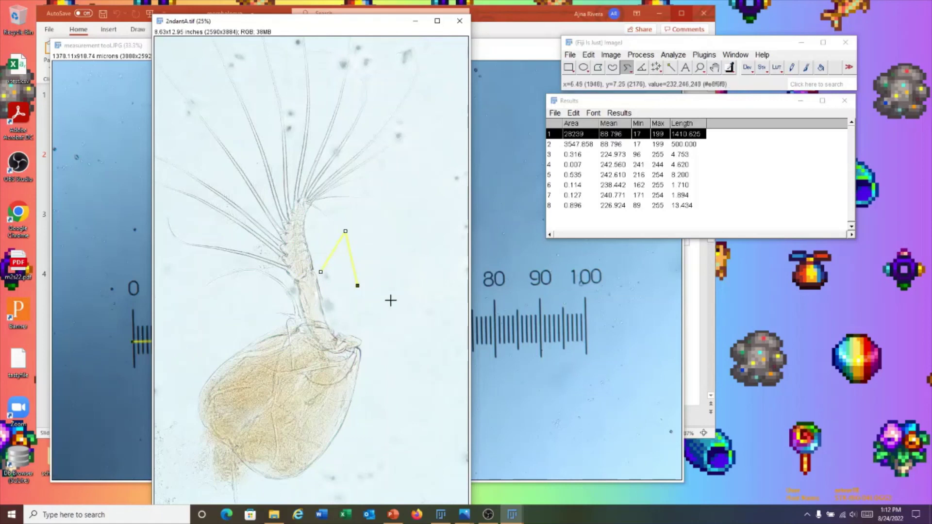
left_click(386, 305)
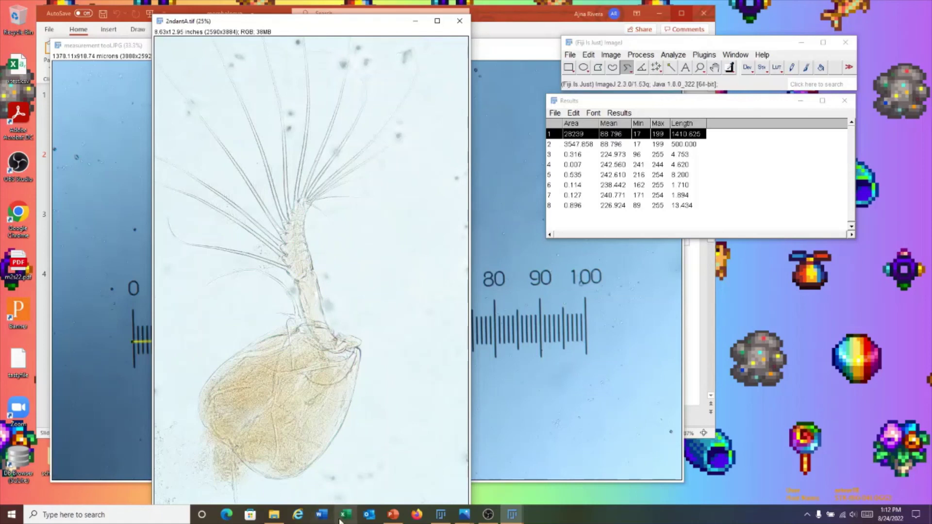
- Trace a three-point segmented line from the bristled branch's tip partway down, clear the pixels beneath it to mark it on the image, and deselect it
left_click(303, 201)
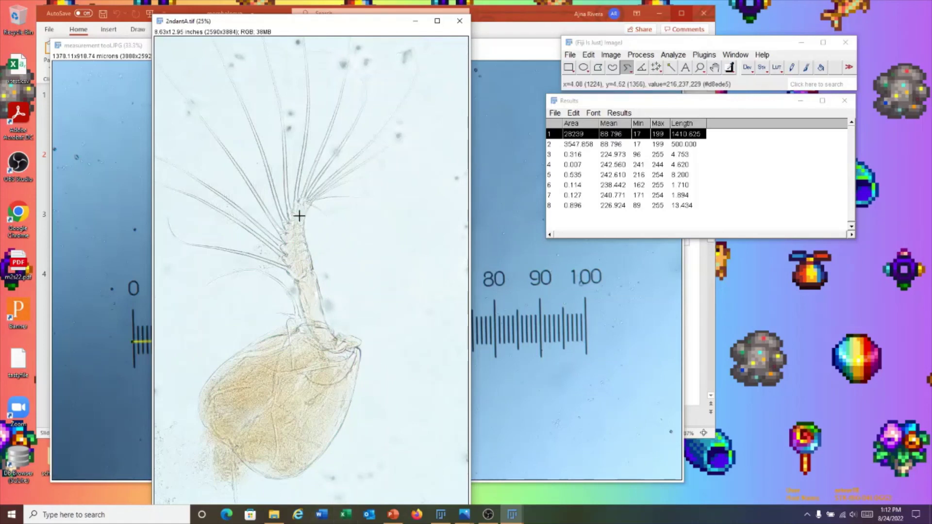
left_click(294, 243)
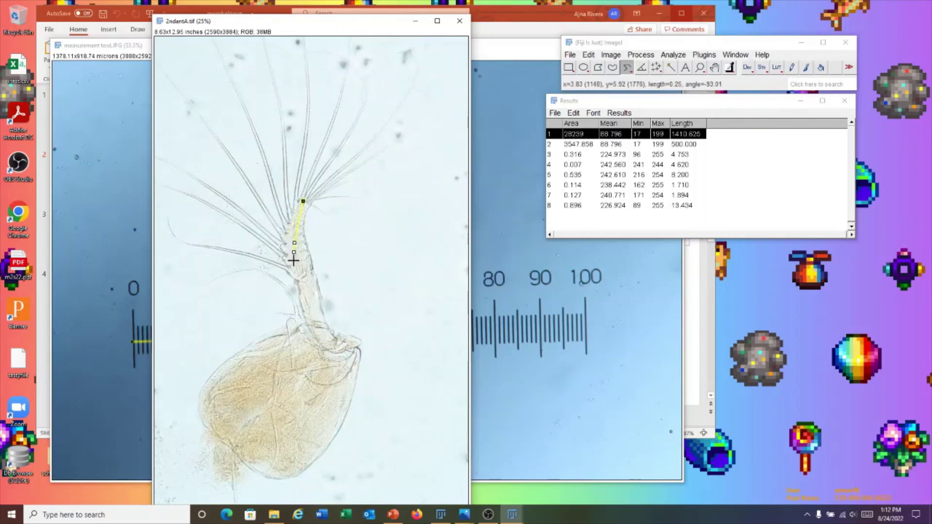
double_click(305, 296)
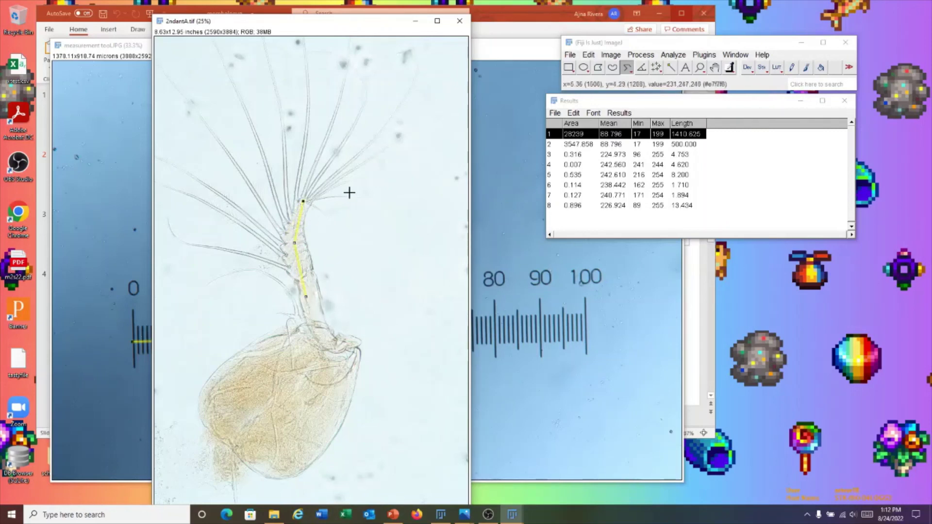
key("BackSpace")
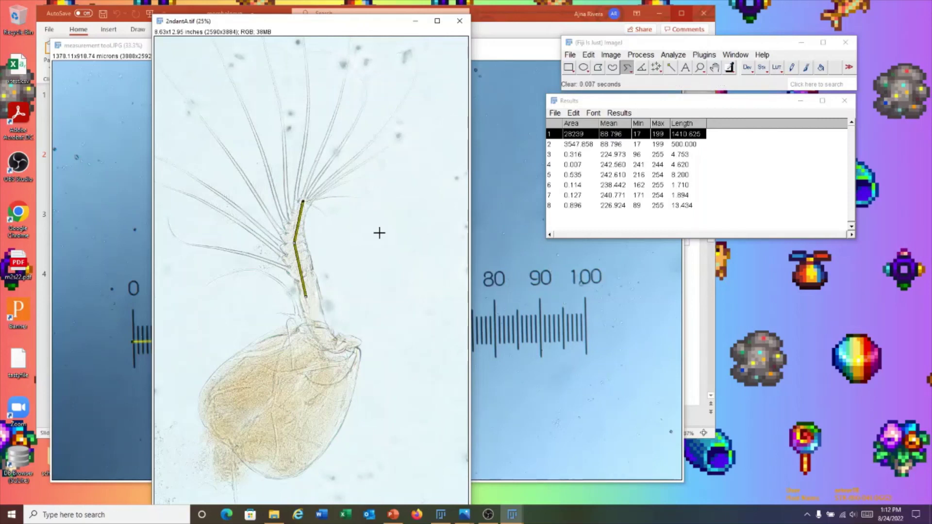
left_click(379, 233)
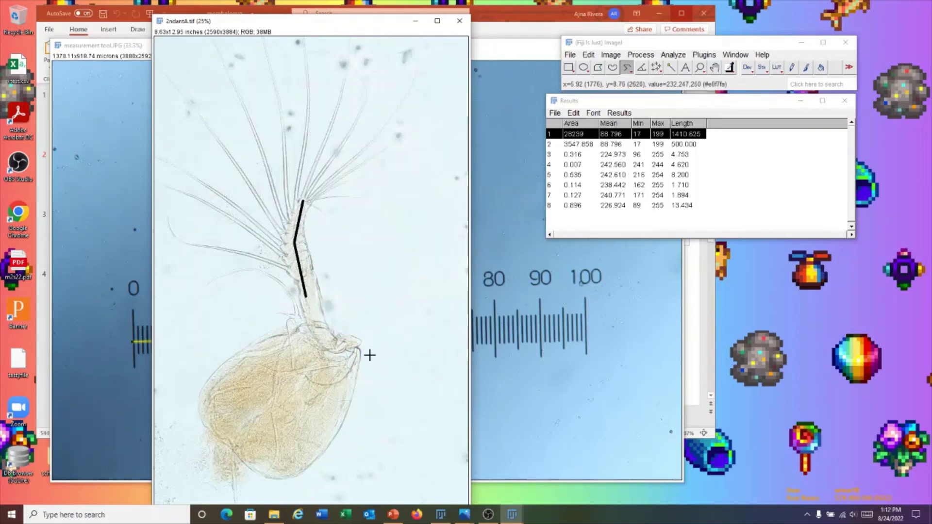
- Bring the results table to the front, slightly overlapping the Fiji main window
left_click_drag(644, 106, 631, 96)
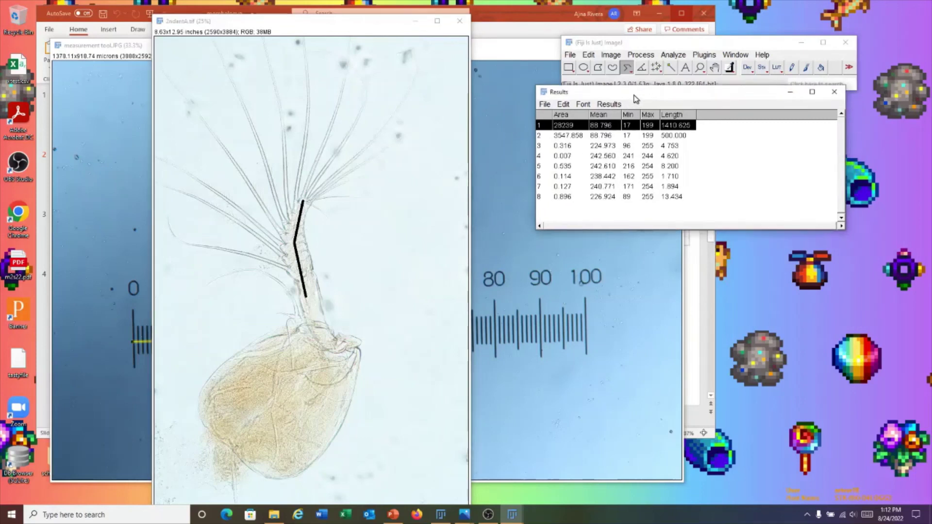